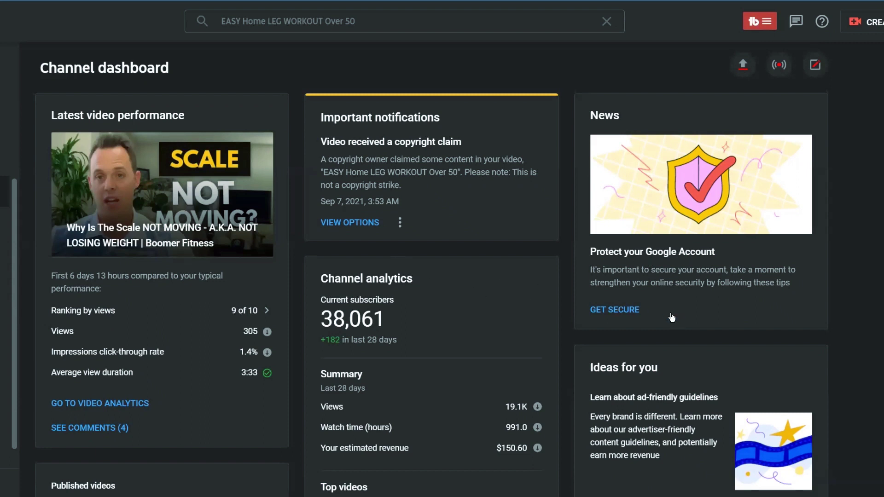
Expand the copyright claim to show the For Fitness track and preview the claimed segment muted
left_click(341, 226)
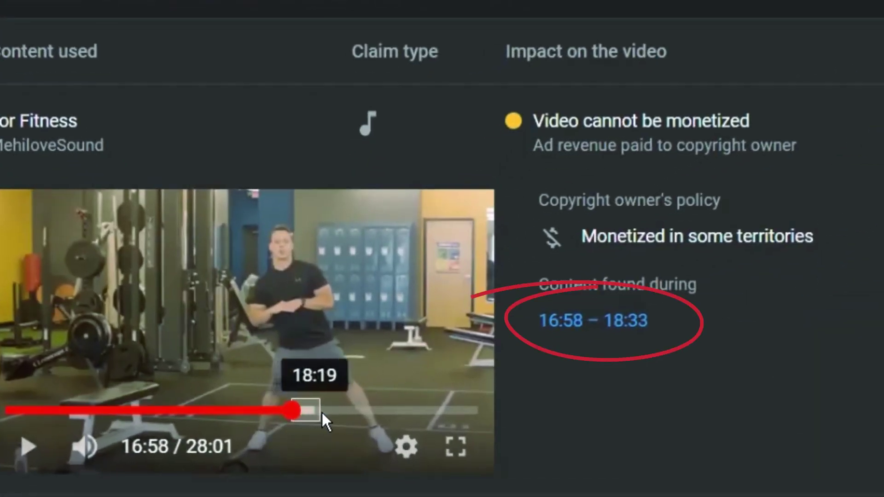
left_click_drag(810, 233, 569, 239)
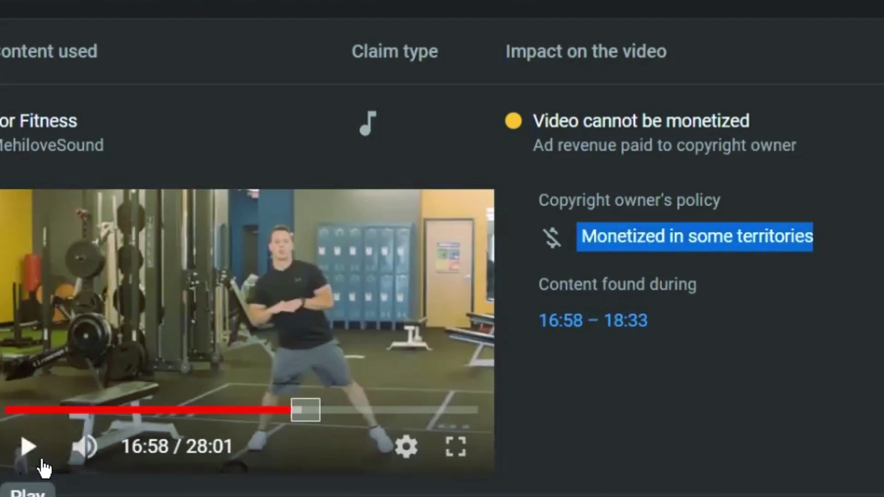
left_click(87, 456)
left_click(23, 449)
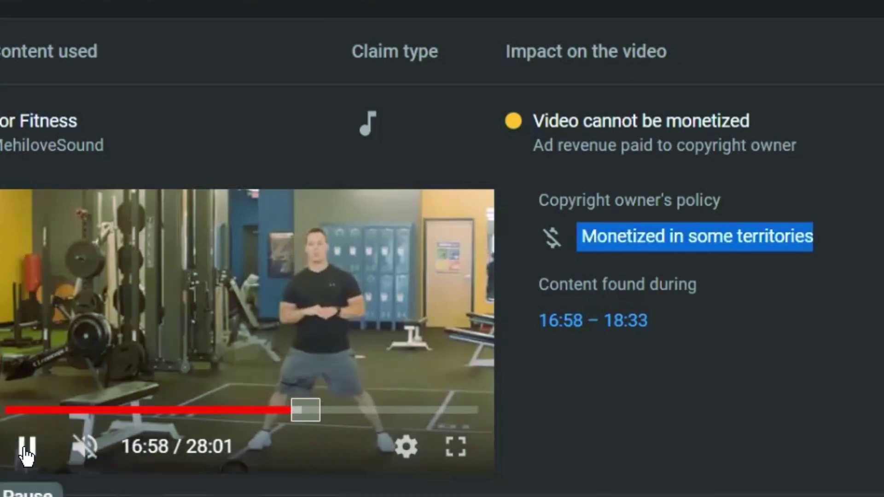
left_click(32, 454)
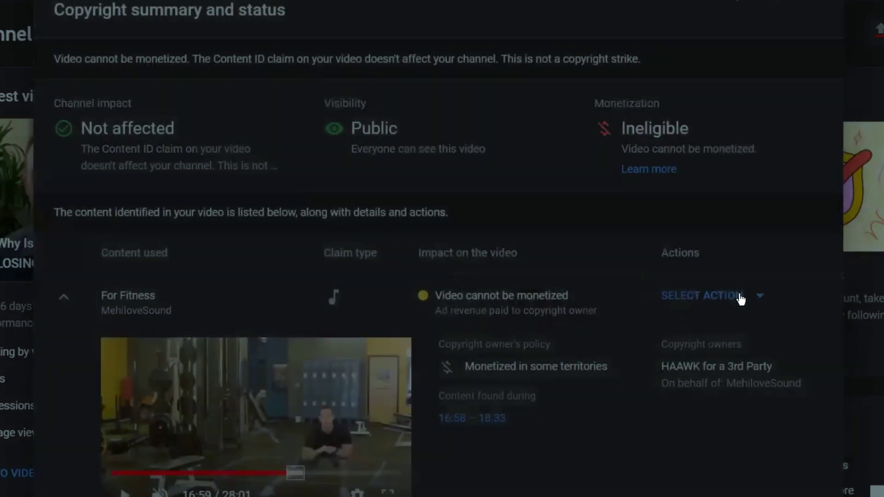
Choose Dispute from the For Fitness claim's action menu
left_click(740, 298)
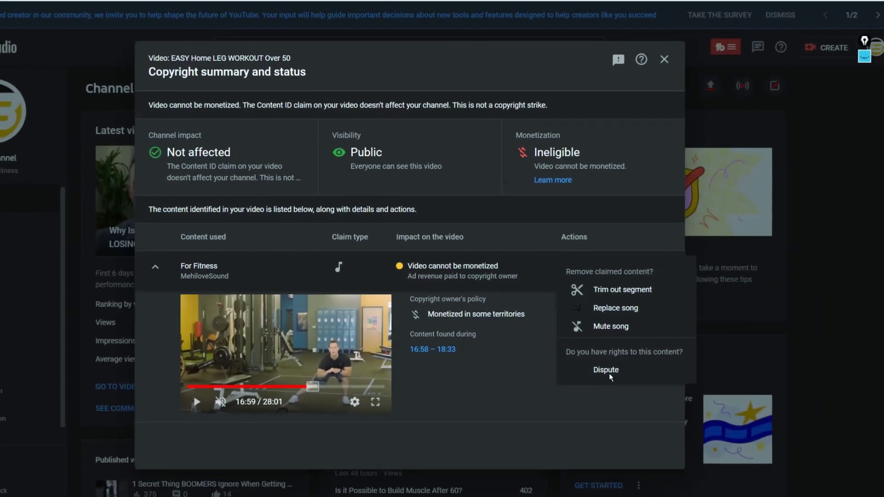
left_click(729, 450)
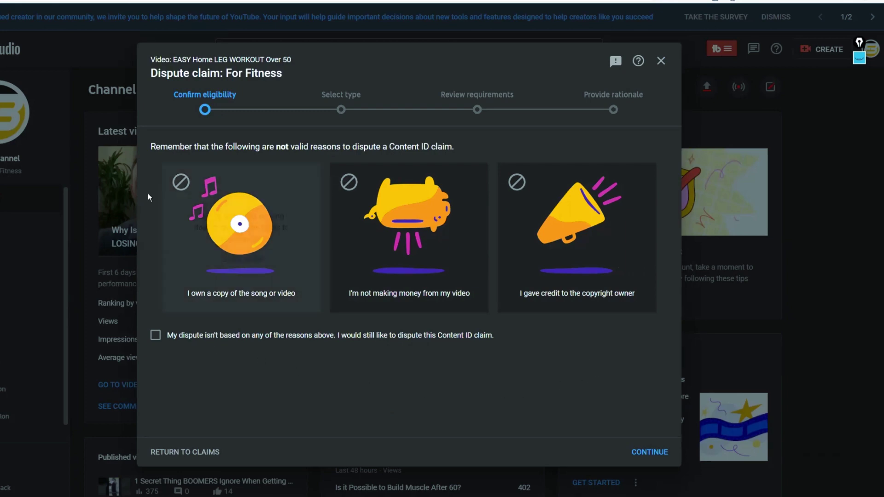
Tick 'My dispute isn't based on any of the reasons above' and continue to Select type
mouse_move(366, 192)
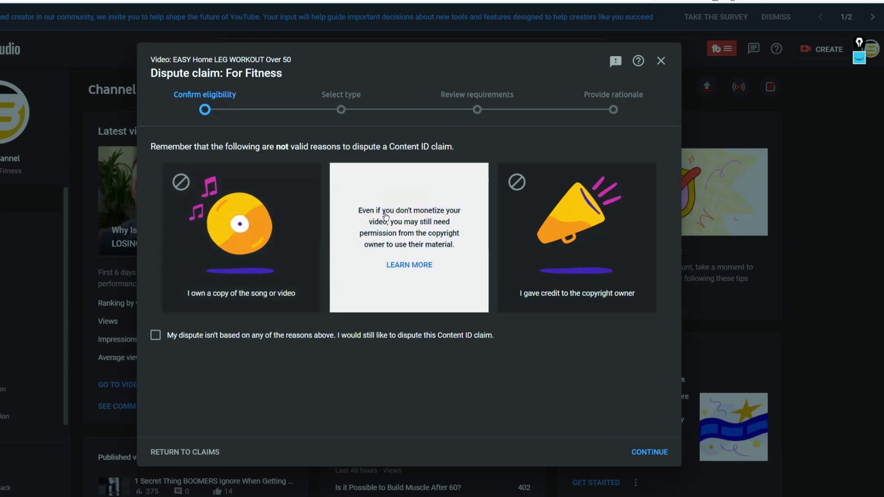
mouse_move(283, 232)
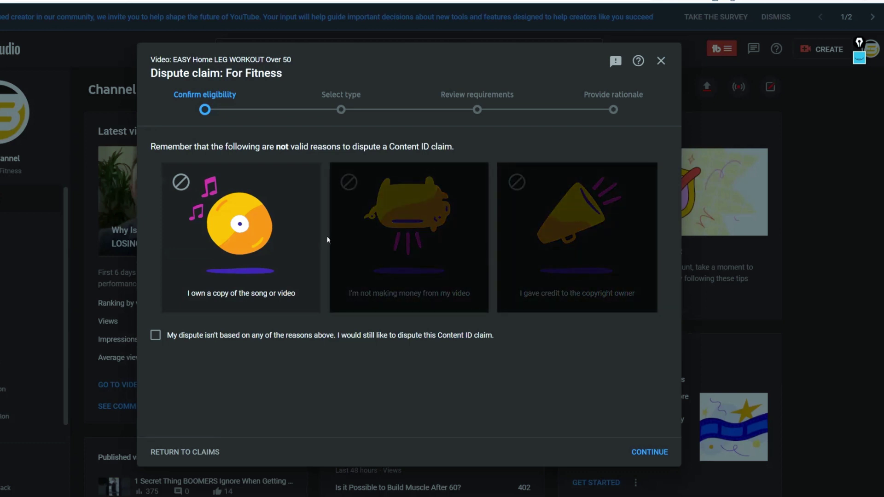
mouse_move(346, 243)
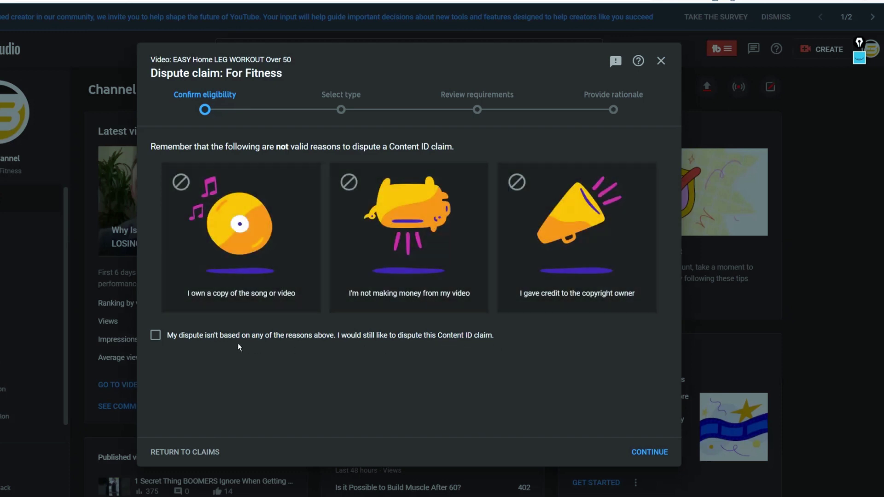
left_click(156, 335)
left_click(649, 453)
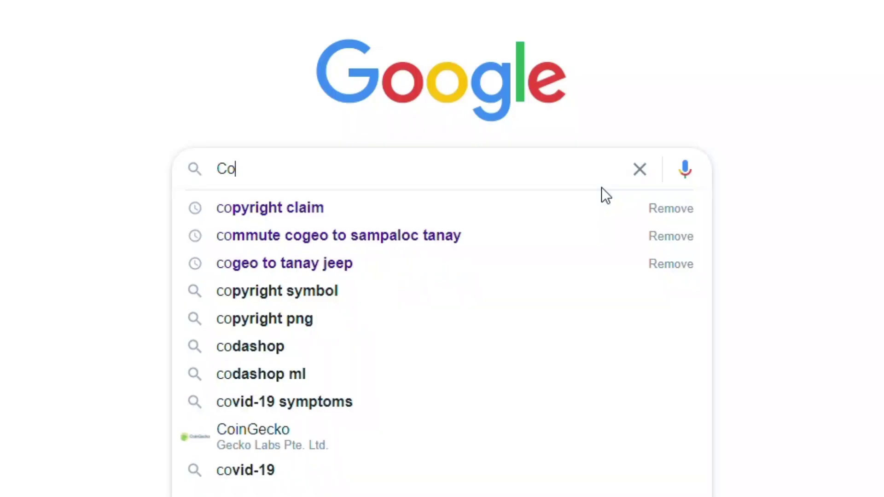
Search about copyright exceptions such as fair use, and weigh Public domain as the reason
type("pyrig")
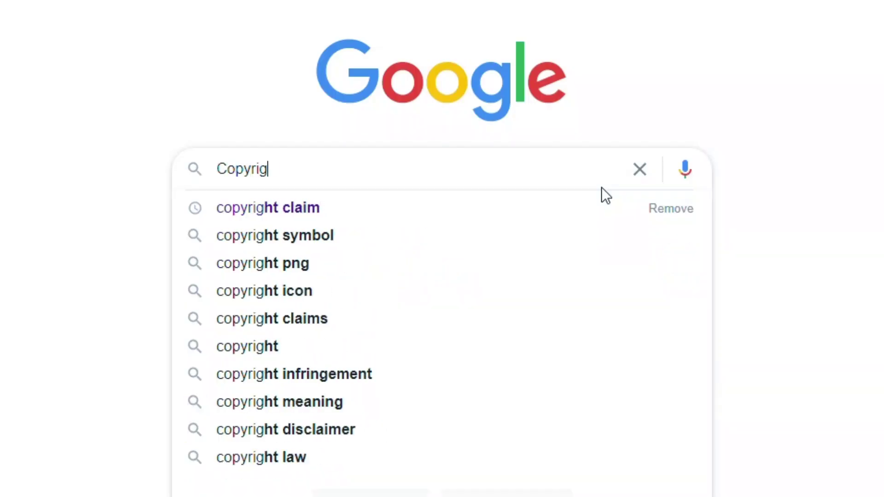
type("ht exceptions such as fair use")
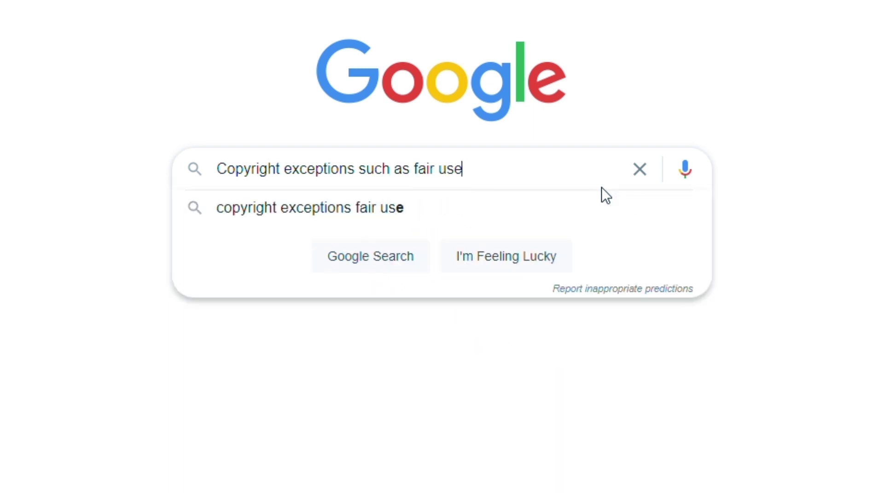
key("Return")
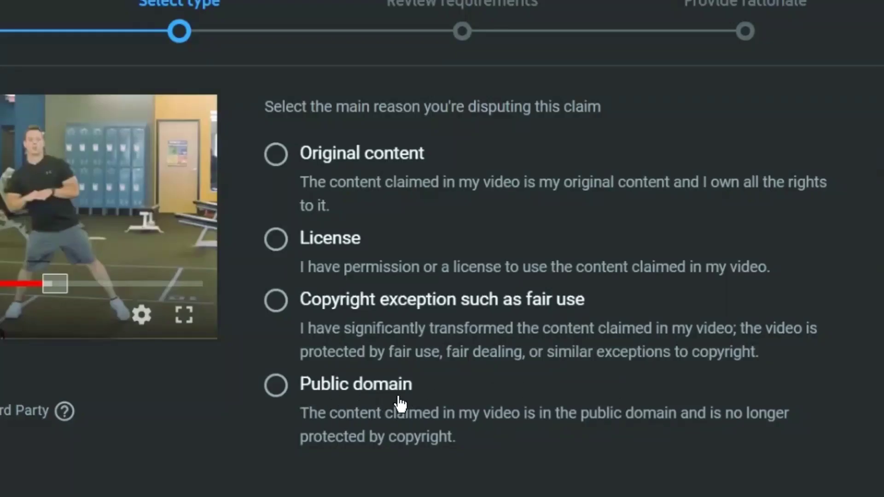
triple_click(297, 428)
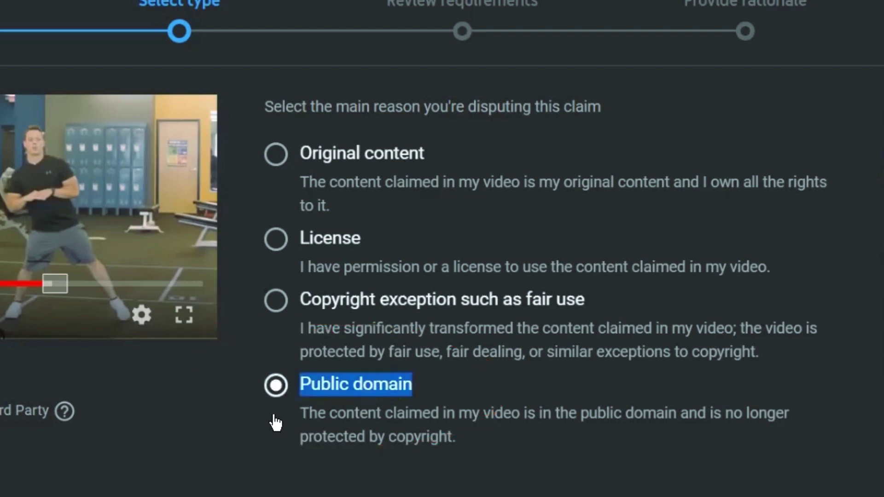
Select License as the dispute reason, continue, and confirm permission from the copyright owner
left_click(278, 244)
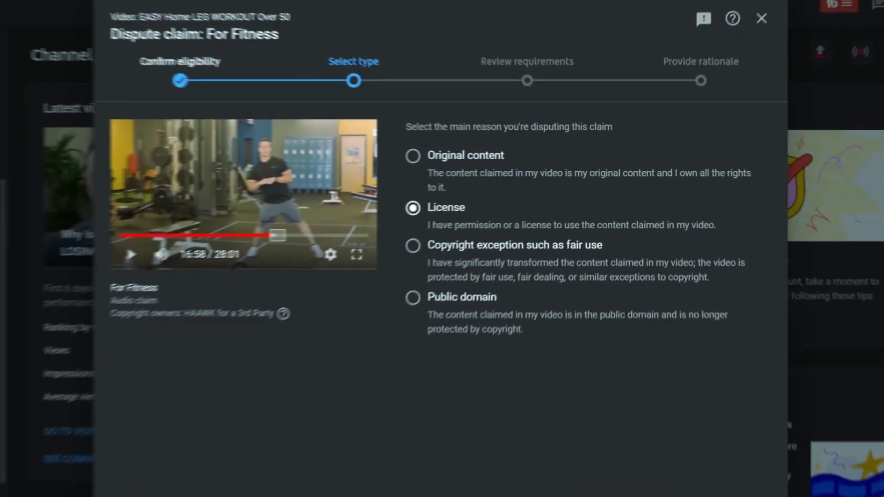
left_click(734, 474)
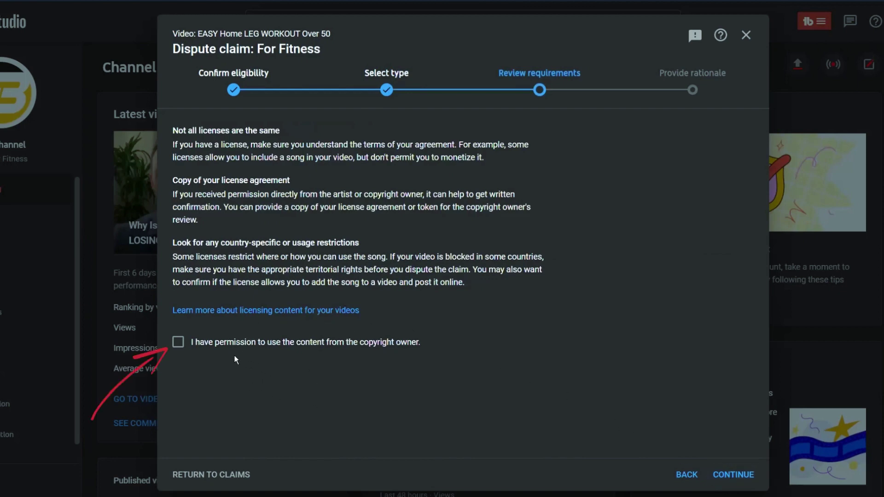
left_click(177, 342)
Continue the dispute to the Provide rationale step
left_click(734, 474)
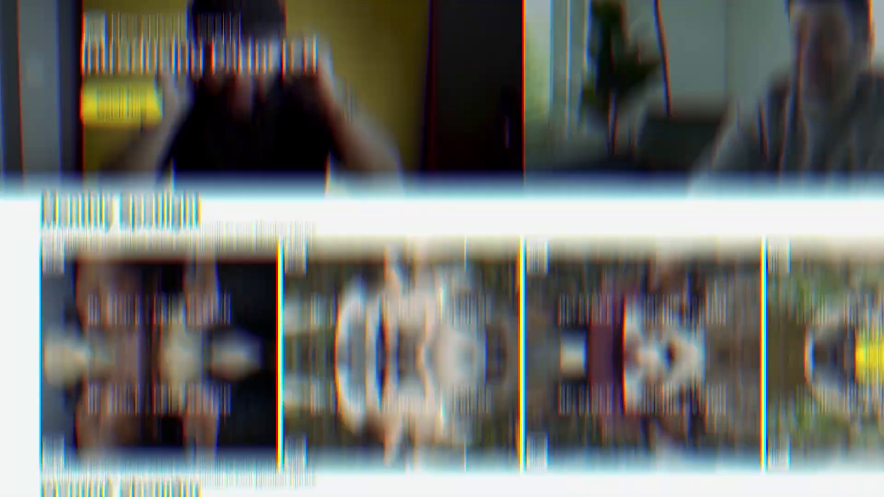
Scroll further down through the Storyblocks HD footage results
scroll(443, 281, "down", 5)
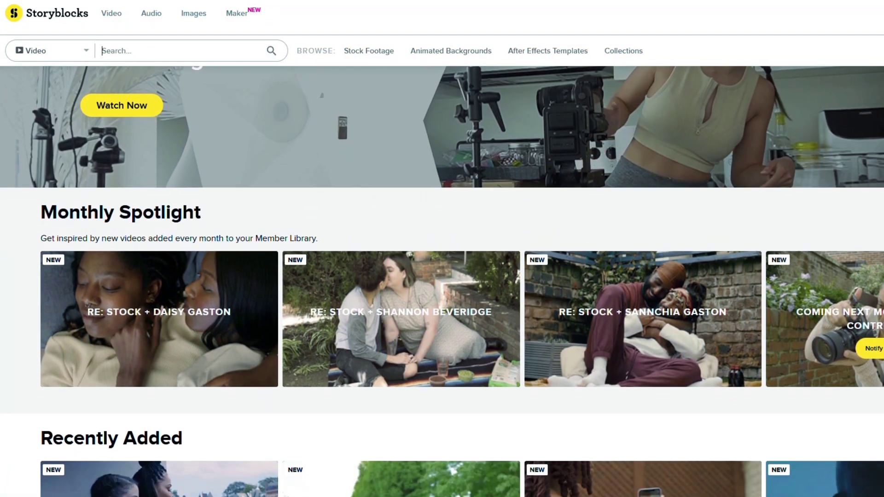
scroll(442, 281, "down", 7)
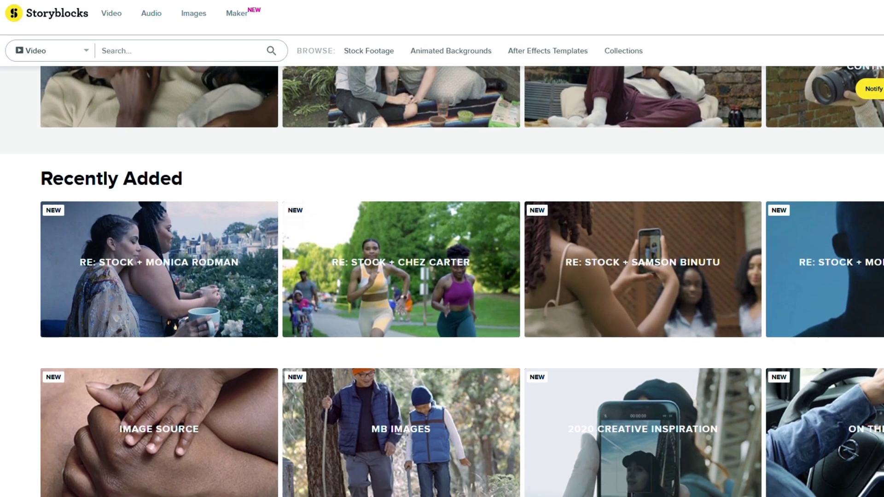
scroll(442, 281, "down", 5)
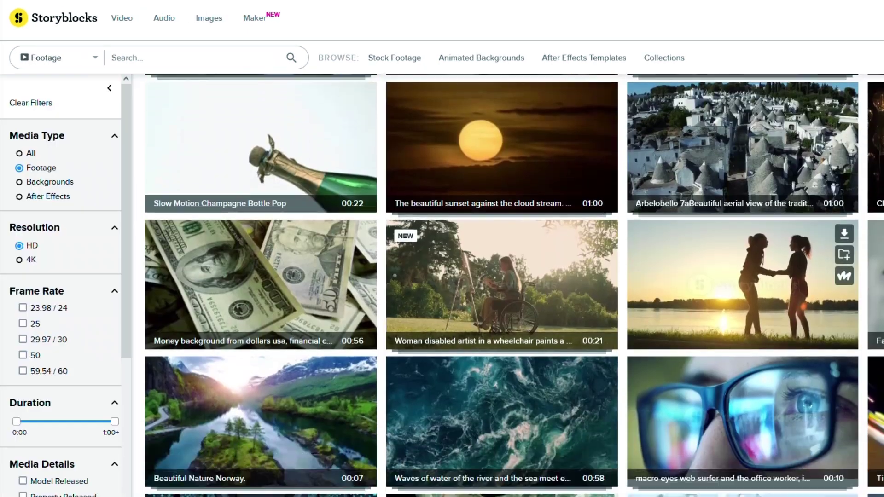
scroll(502, 280, "down", 3)
scroll(501, 285, "down", 12)
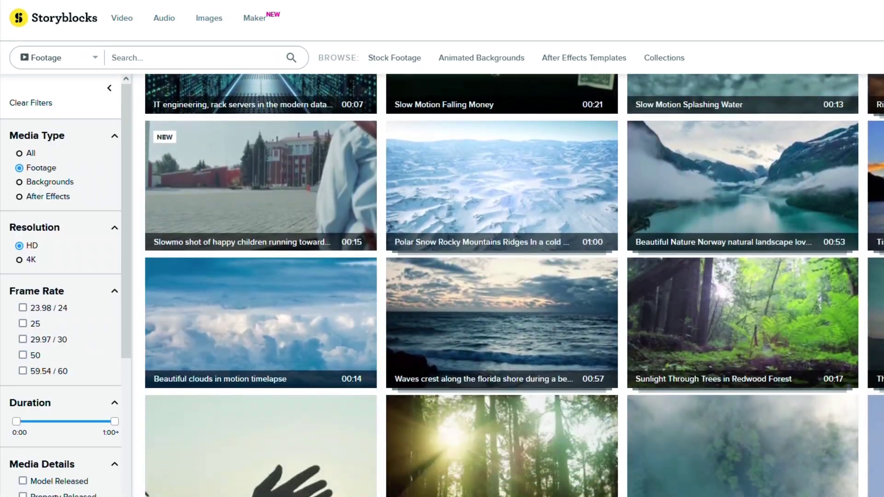
scroll(502, 286, "down", 11)
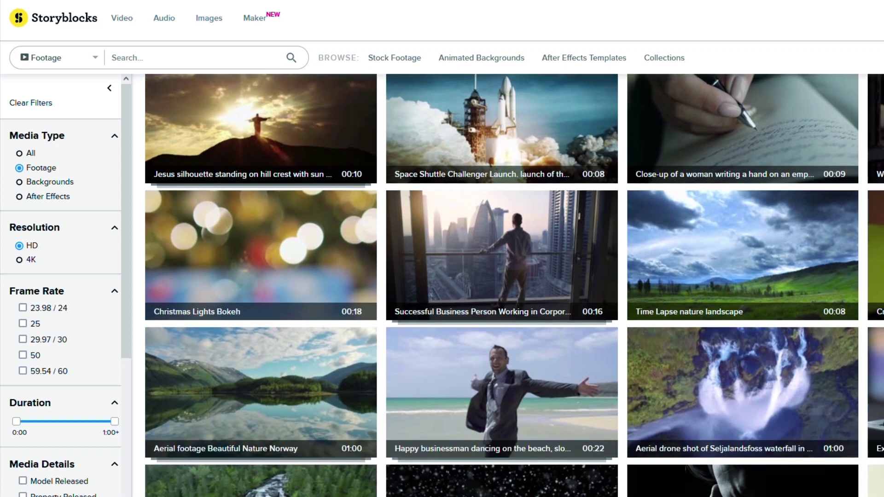
scroll(502, 285, "down", 13)
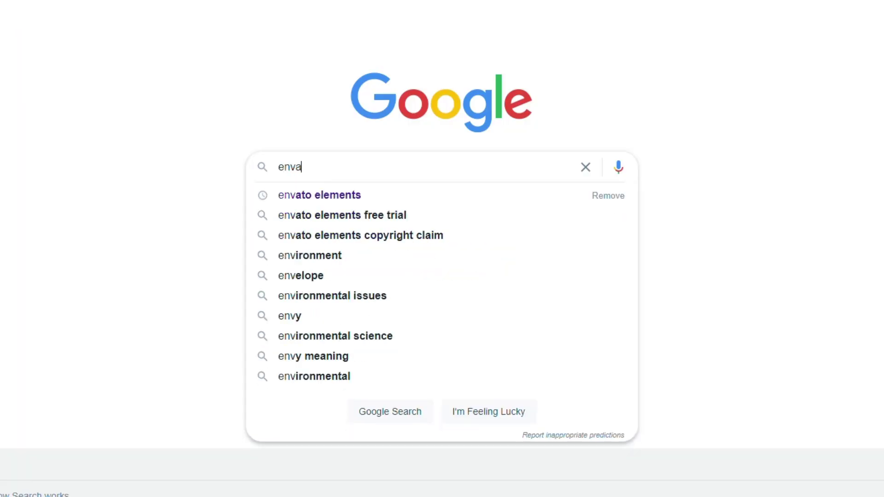
Search Google for Envato Elements and open the Envato Elements website
type("to elements")
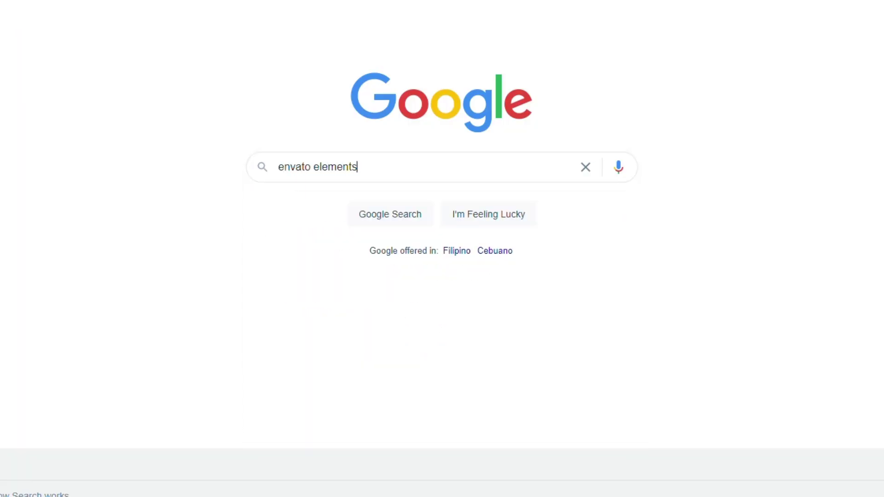
key("Return")
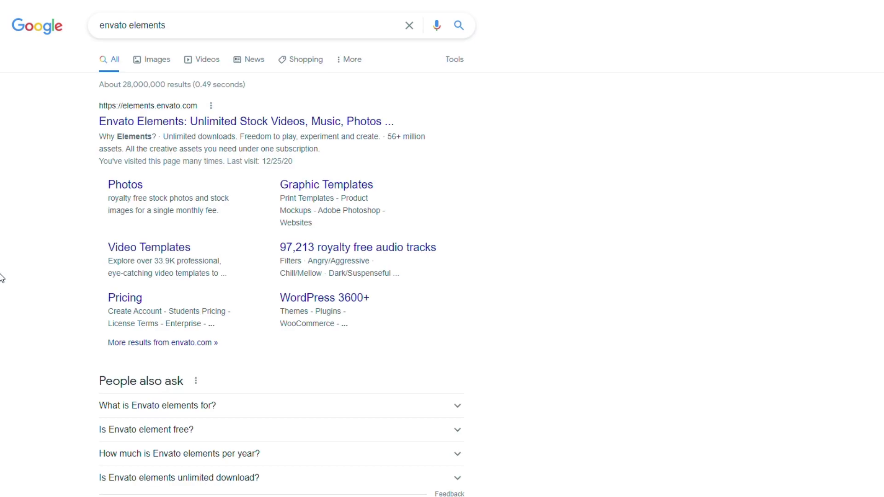
left_click(191, 131)
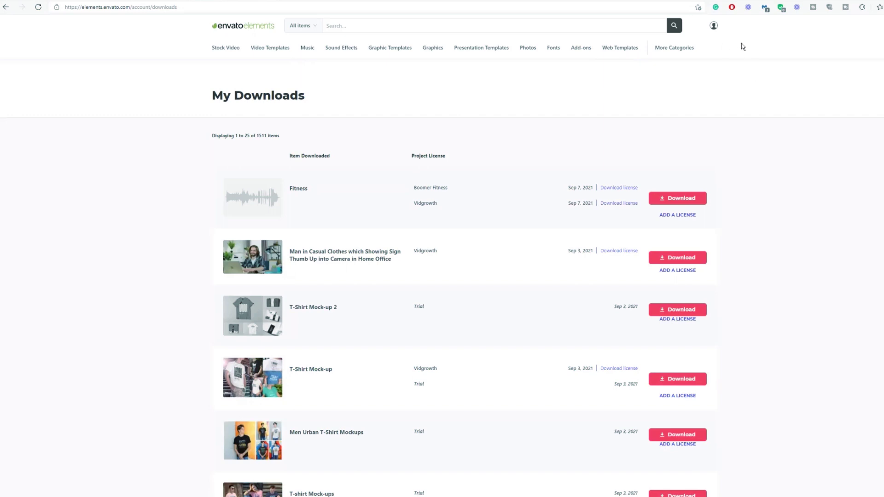
Download the Boomer Fitness license certificate from the account menu and open the file
left_click(714, 26)
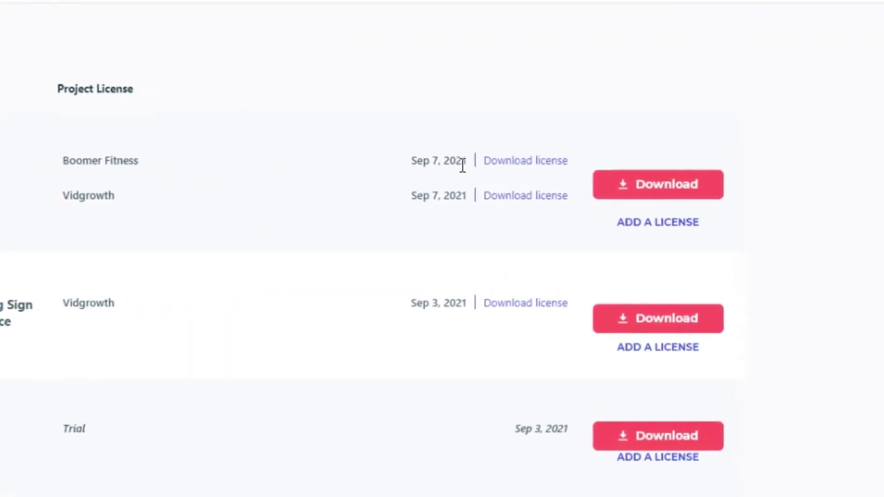
left_click(545, 162)
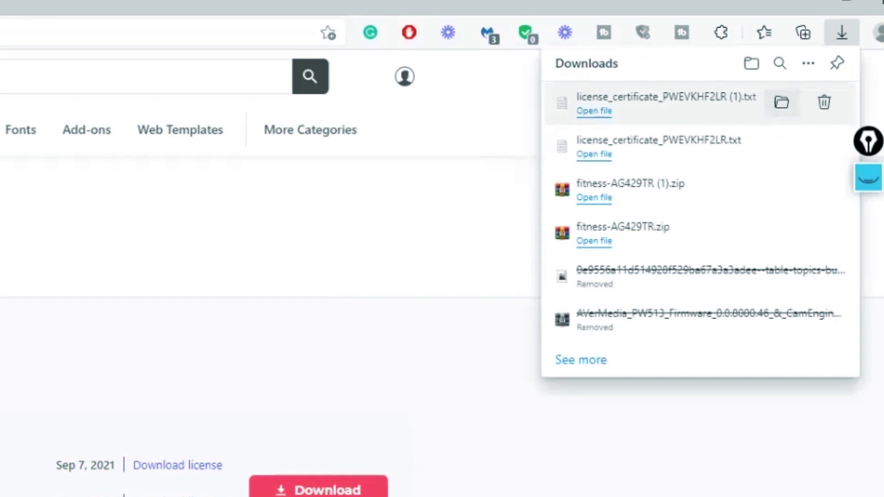
left_click(595, 113)
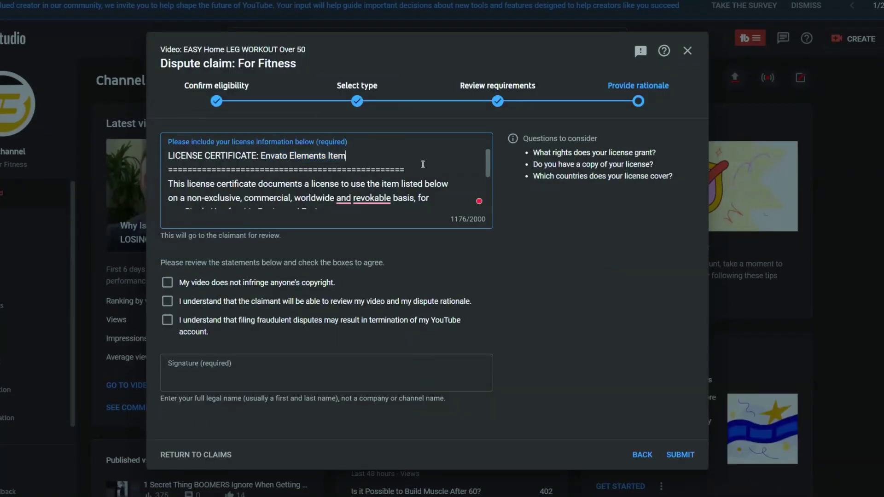
Replace the rationale box contents with the full pasted Envato license certificate
key("ctrl+a")
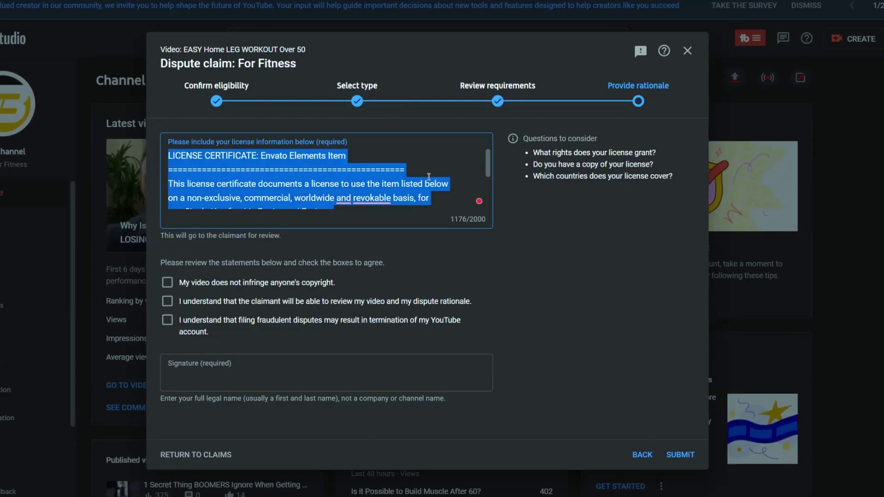
key("BackSpace")
key("ctrl+v")
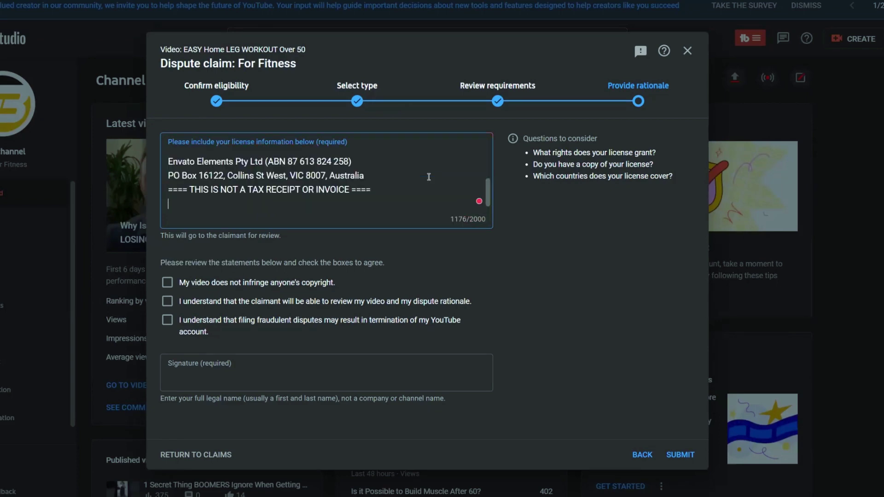
scroll(351, 166, "up", 10)
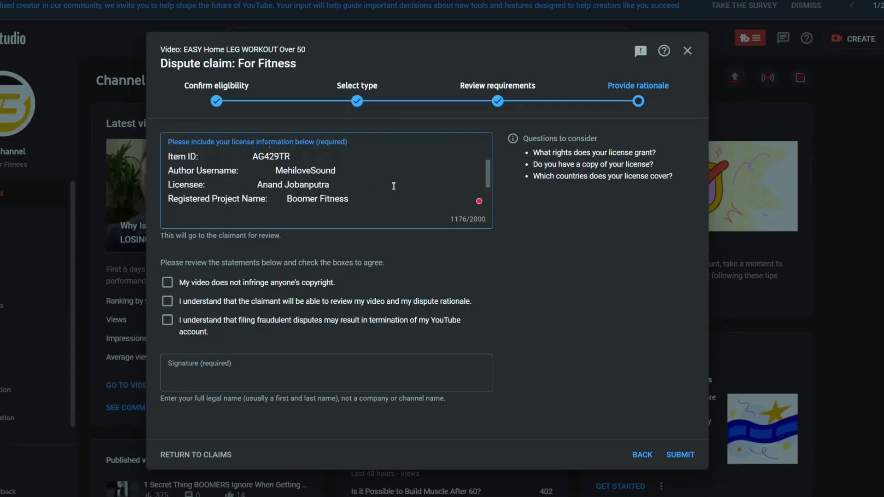
scroll(392, 188, "down", 5)
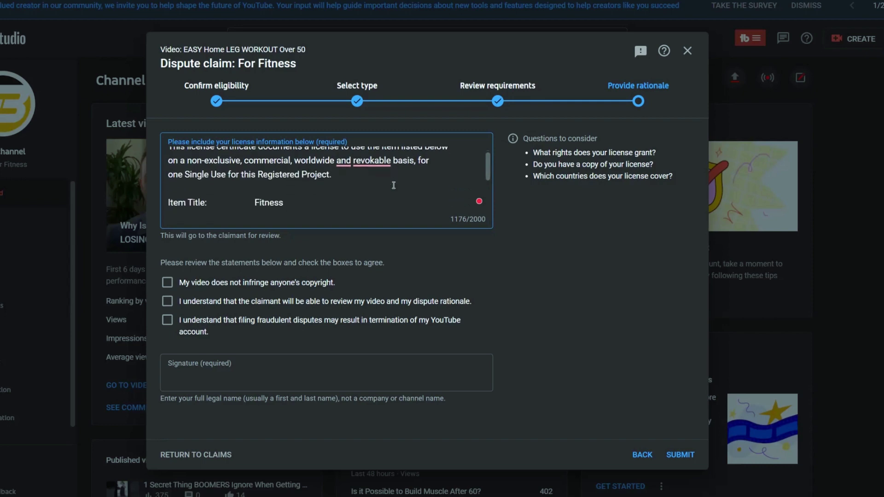
Tick all three agreement statements and sign the dispute as 'Boomer Fitness'
left_click(168, 286)
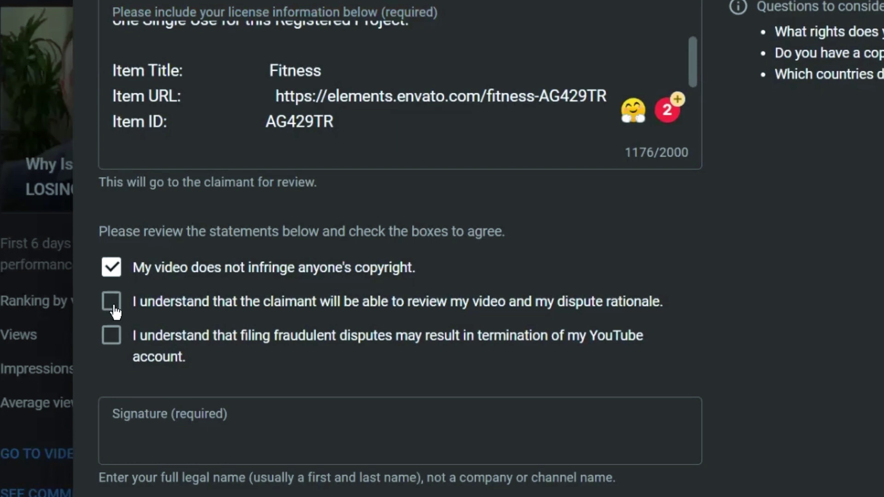
left_click(114, 308)
left_click(112, 338)
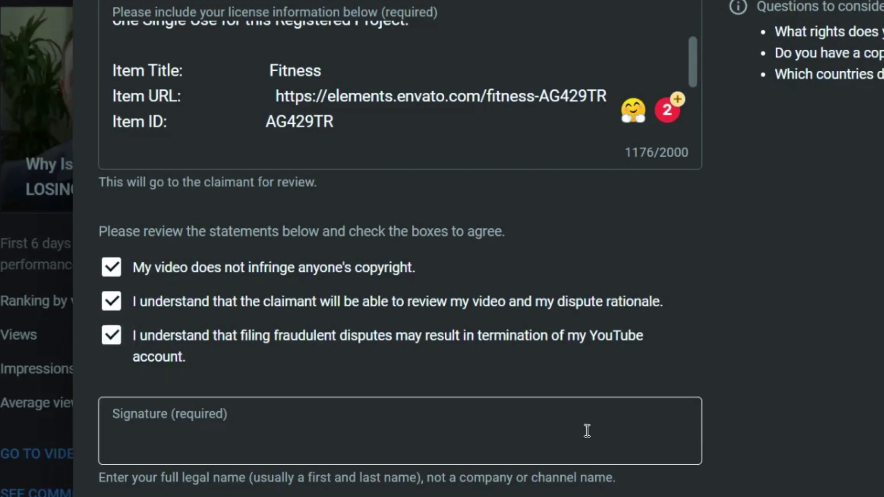
left_click(560, 433)
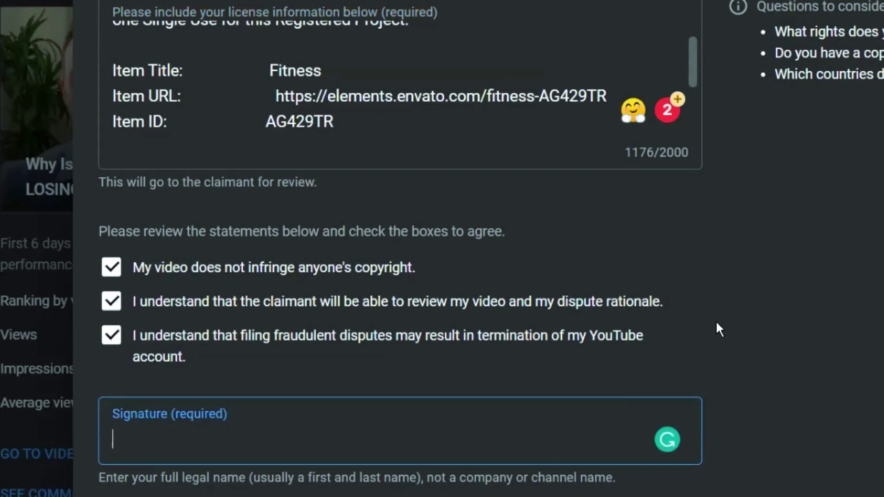
type("Boomer F")
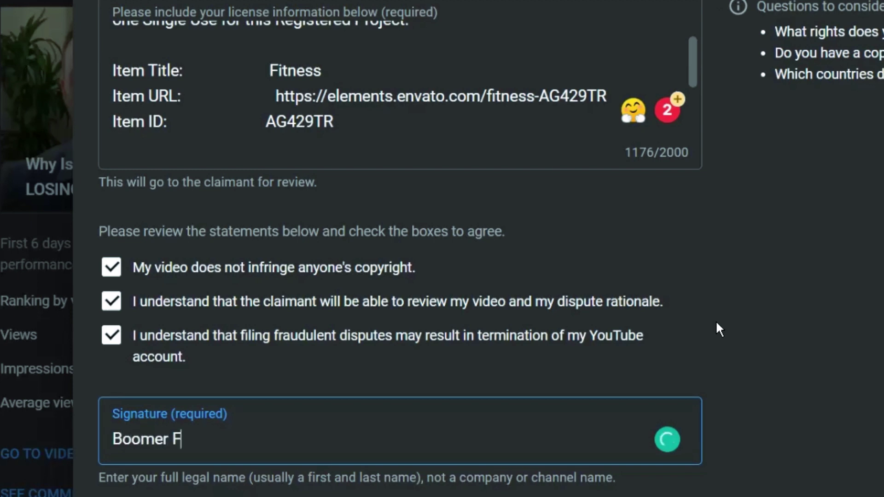
type("itness")
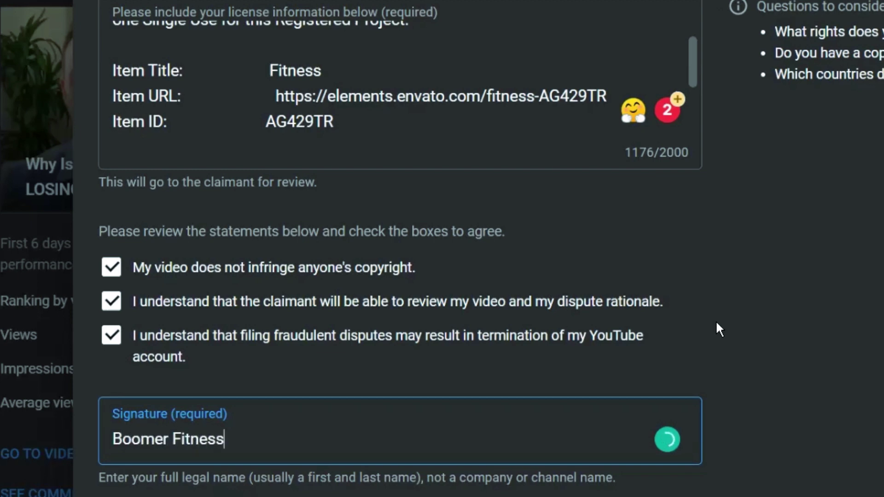
left_click(663, 336)
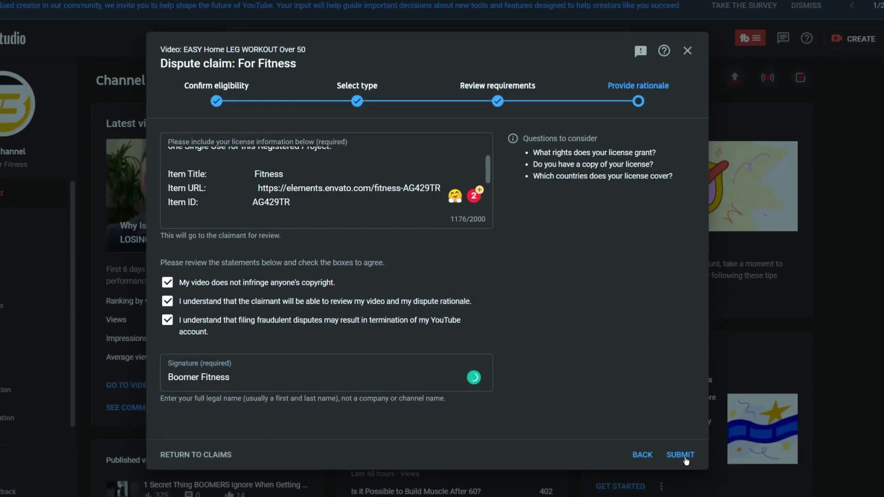
Submit the For Fitness claim dispute
left_click(684, 456)
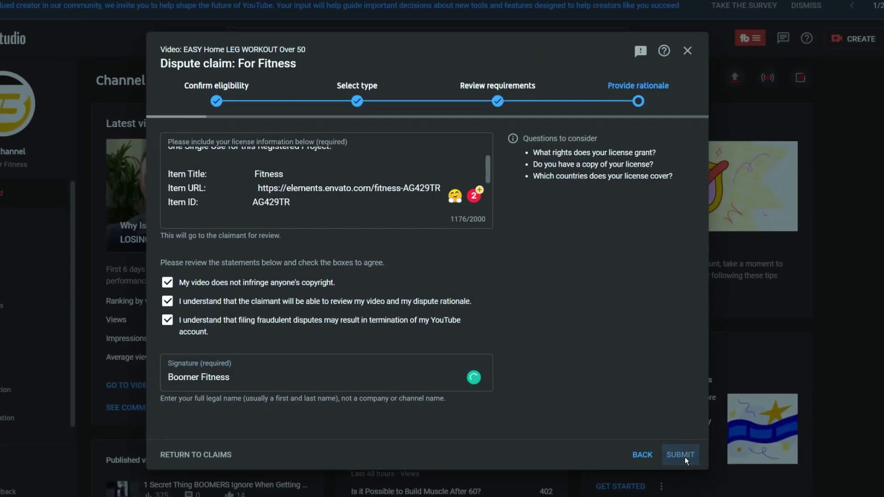